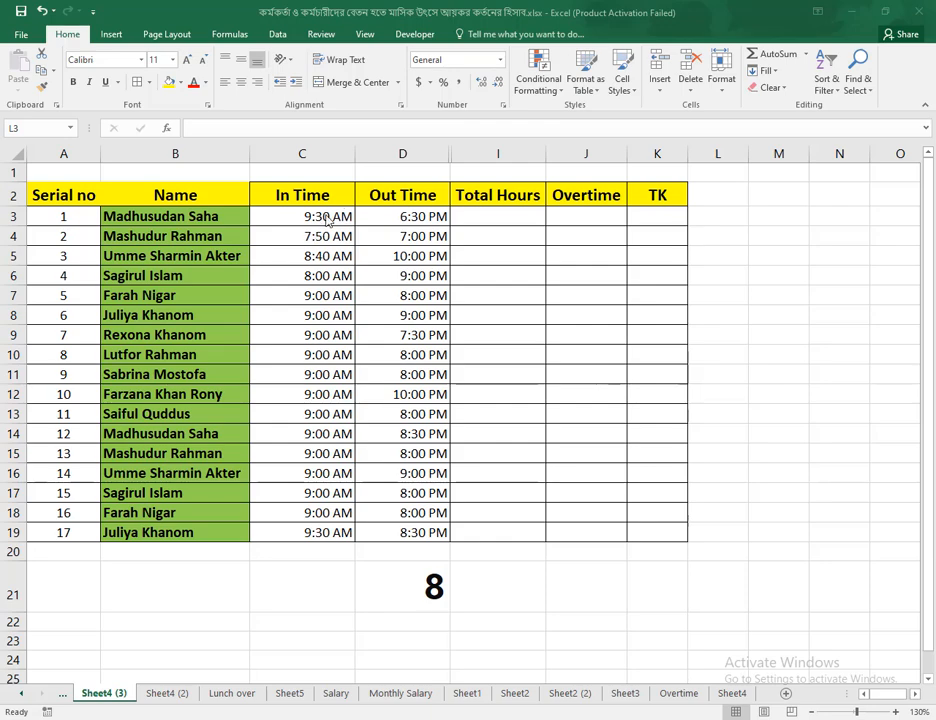
{"action": "left_click", "coordinate": [77, 214]}
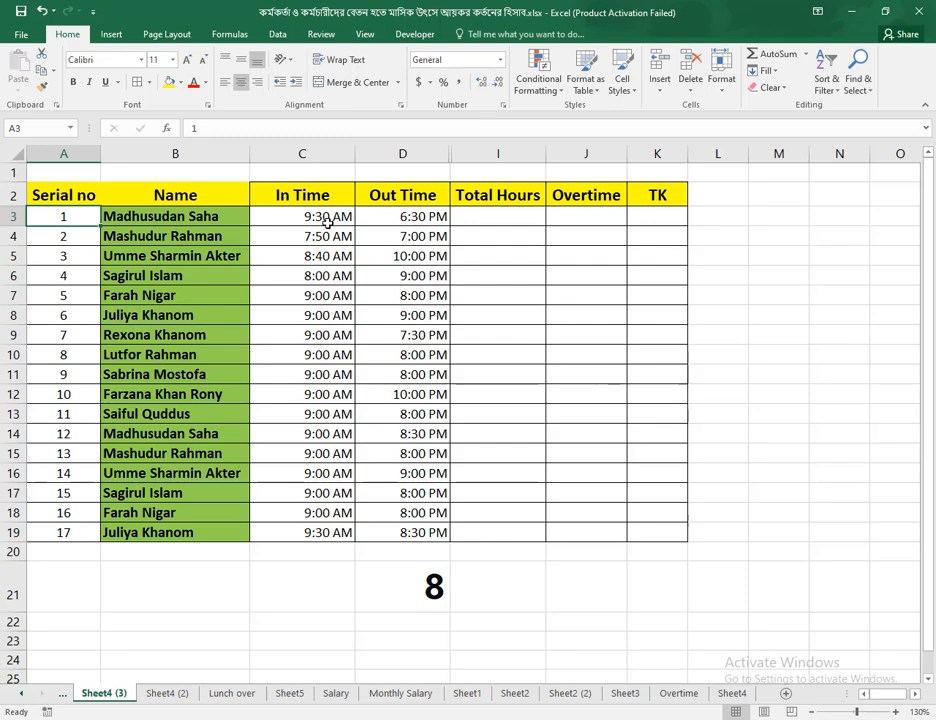
{"action": "left_click", "coordinate": [422, 234]}
{"action": "key", "text": "F4"}
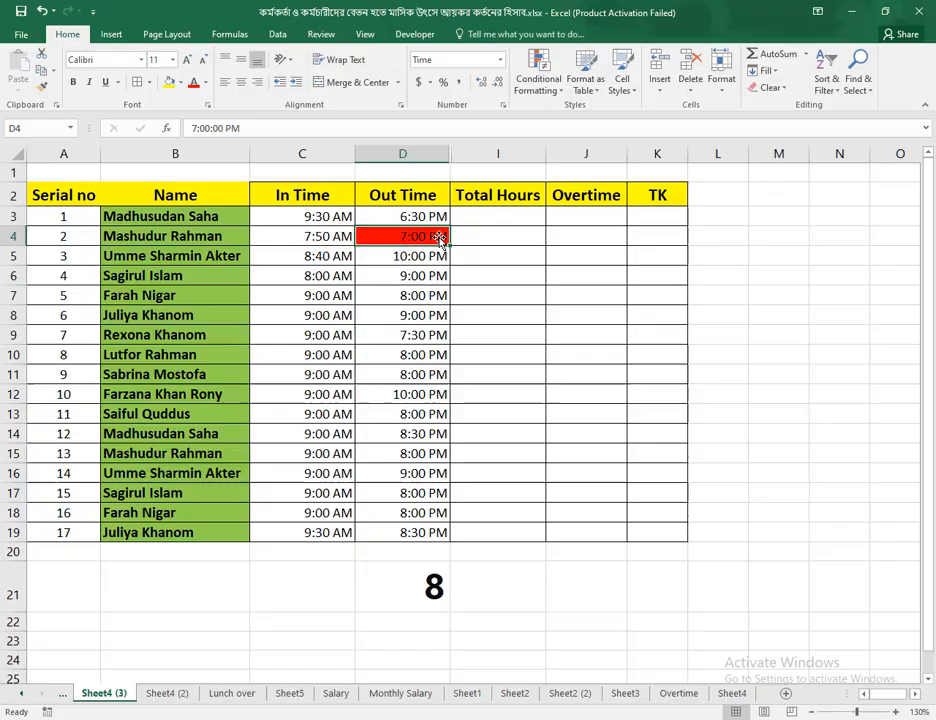
{"action": "left_click", "coordinate": [655, 620]}
{"action": "key", "text": "ctrl+z"}
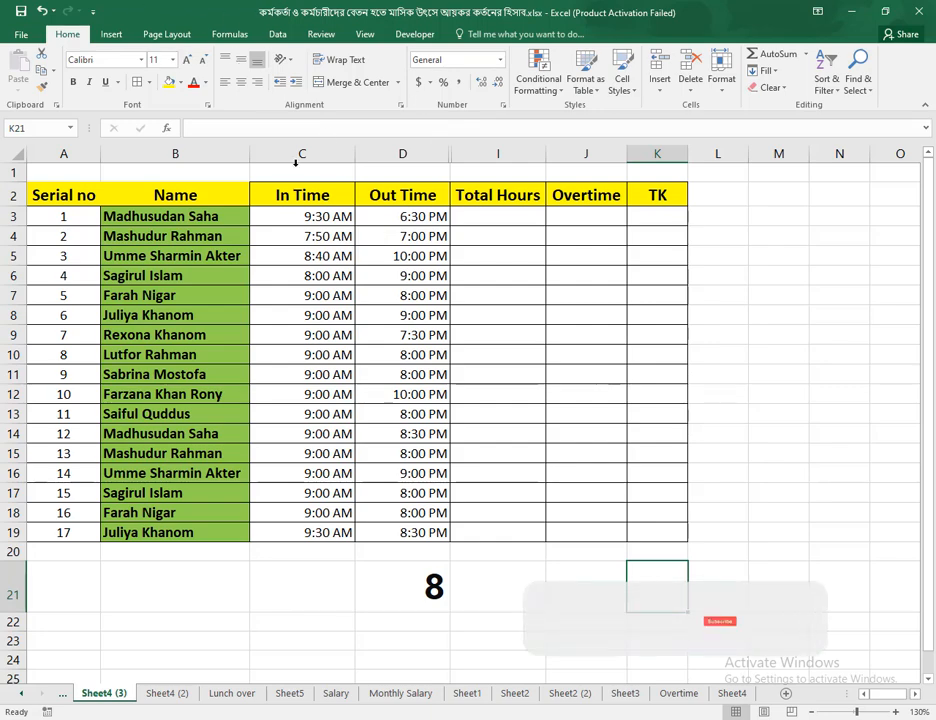
{"action": "left_click", "coordinate": [333, 219]}
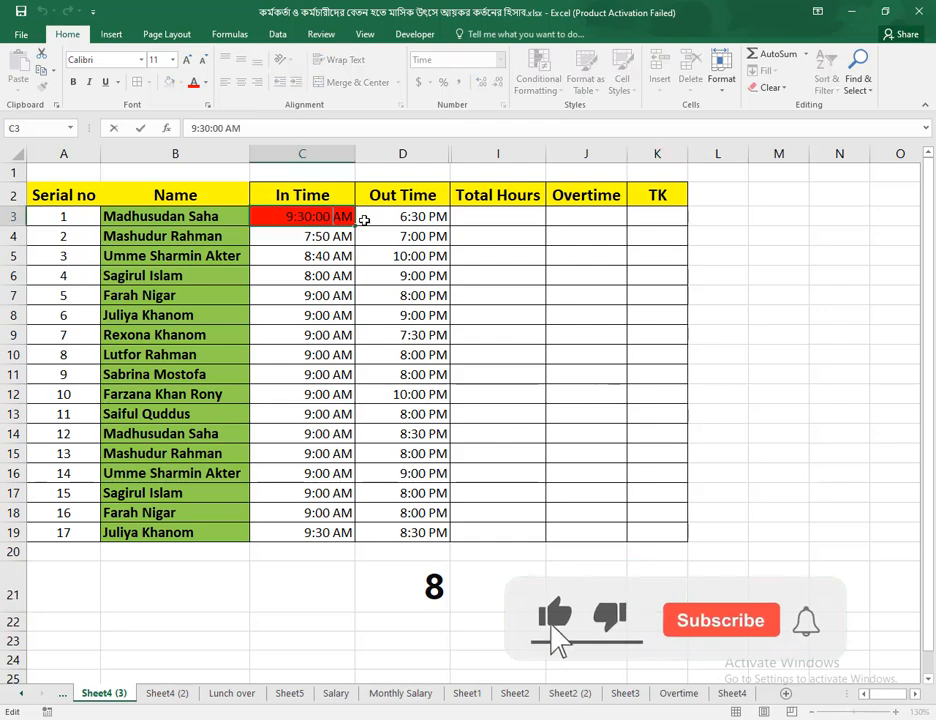
{"action": "key", "text": "Down"}
{"action": "left_click", "coordinate": [381, 221]}
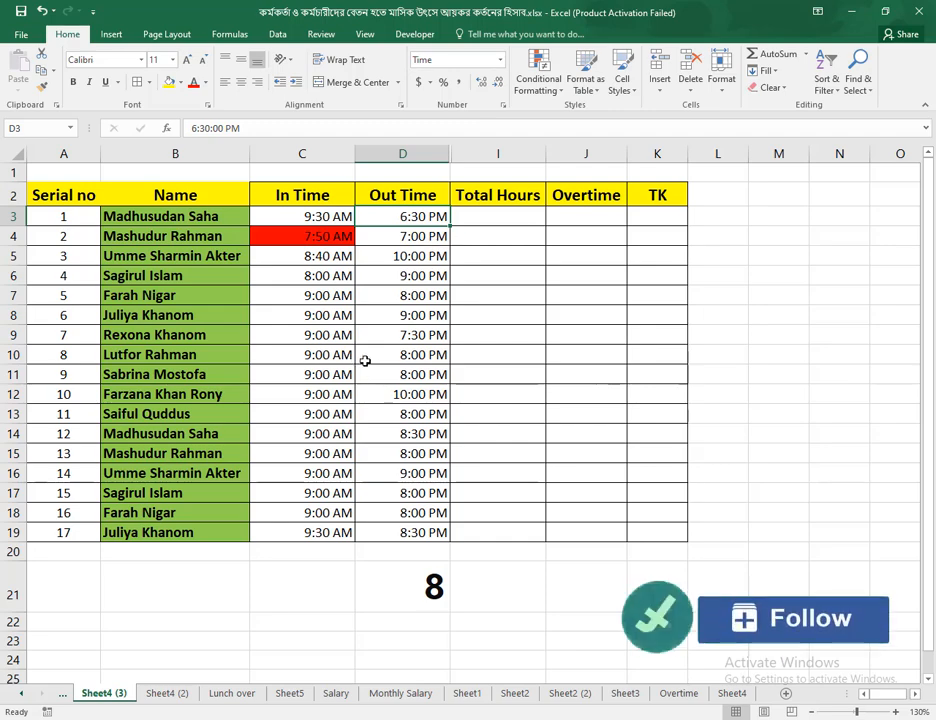
Calculate the first employee's total hours in I3 by subtracting In Time from Out Time with =D3-C3.
{"action": "left_click", "coordinate": [515, 216]}
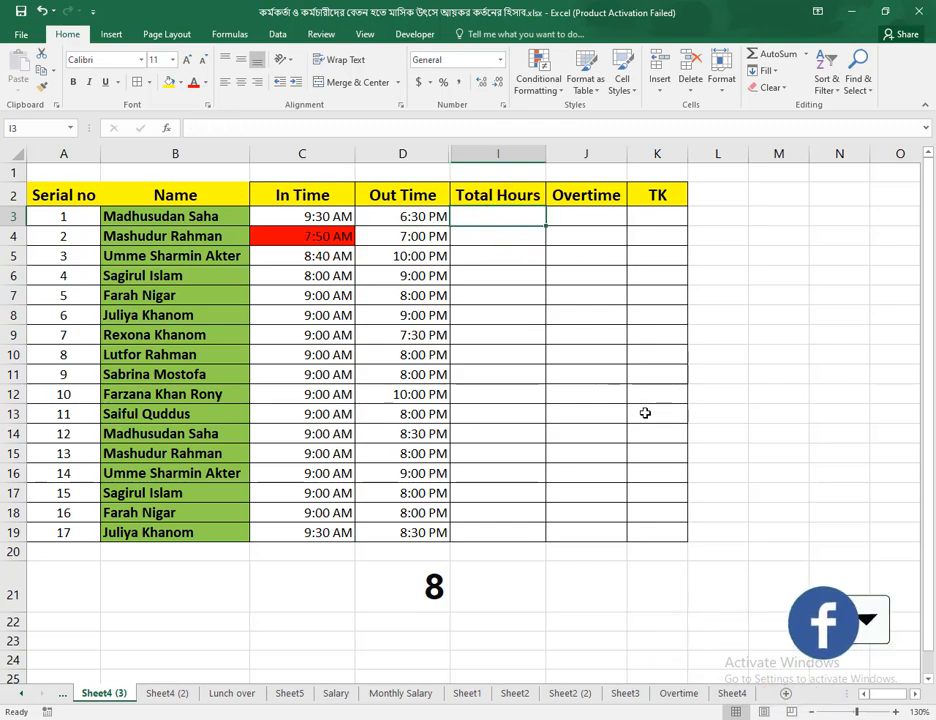
{"action": "type", "text": "="}
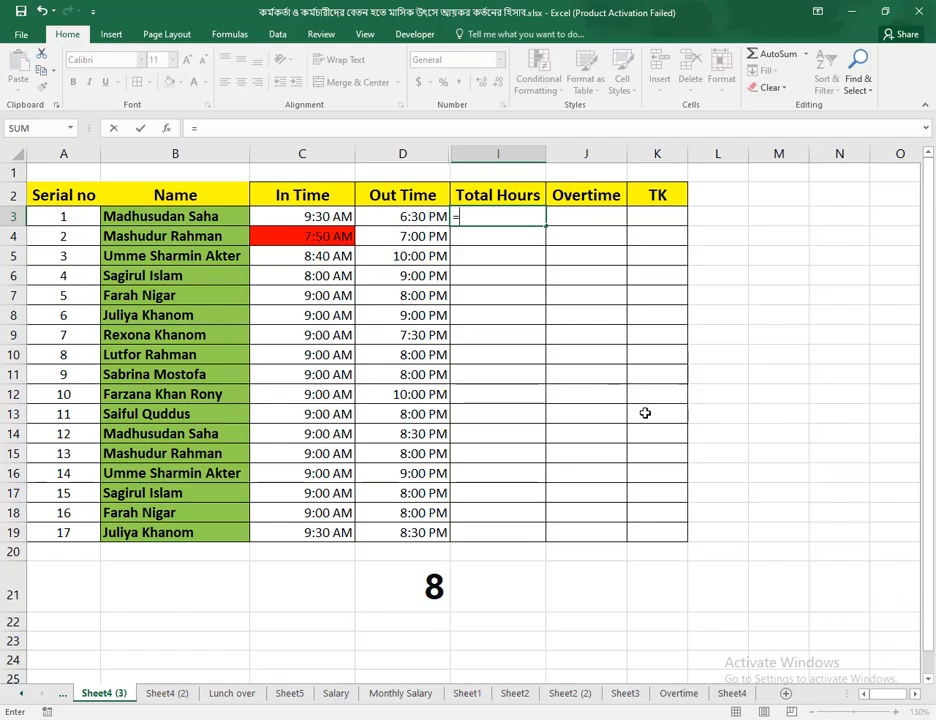
{"action": "left_click", "coordinate": [432, 216]}
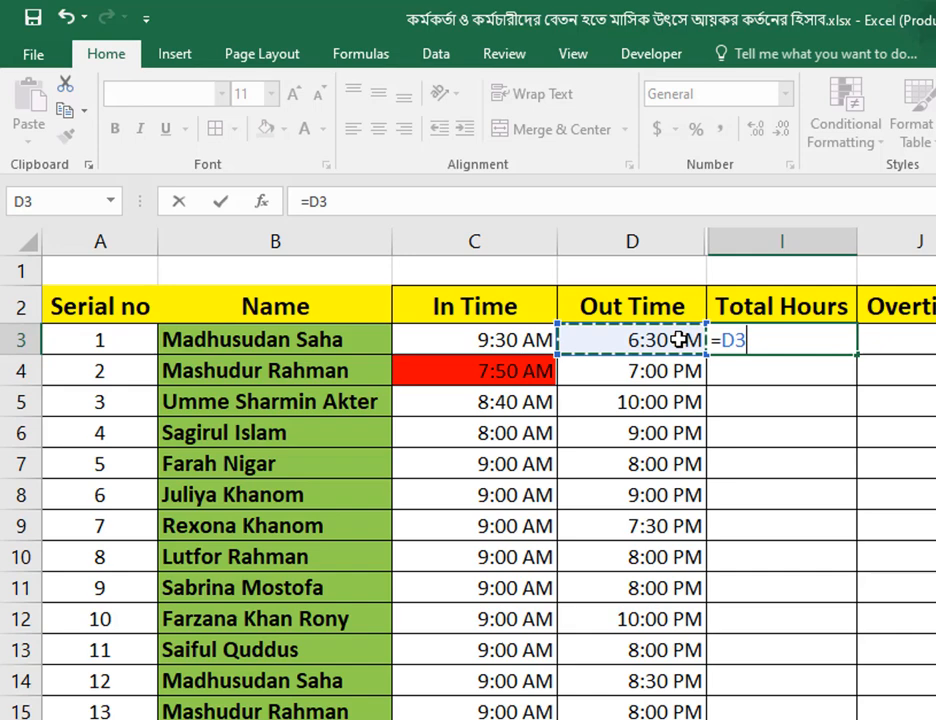
{"action": "type", "text": "-"}
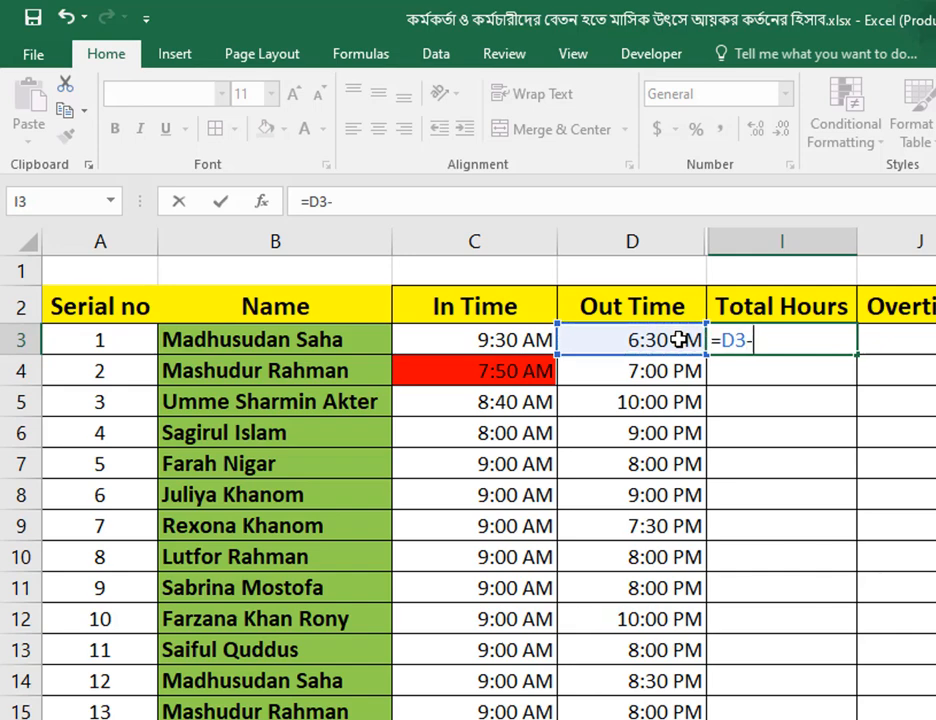
{"action": "left_click", "coordinate": [515, 341]}
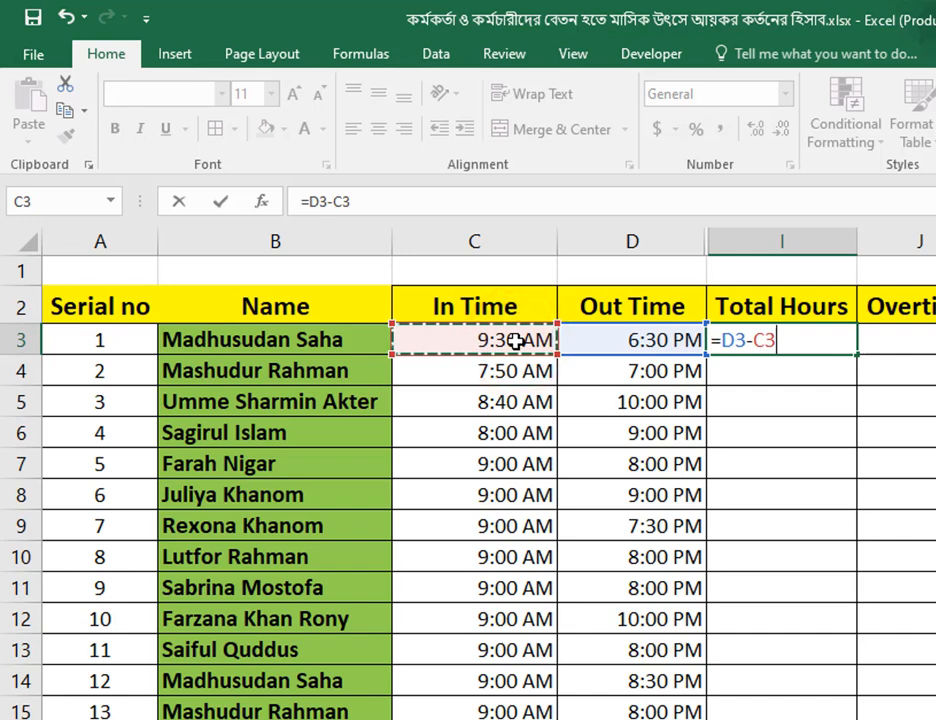
{"action": "key", "text": "Return"}
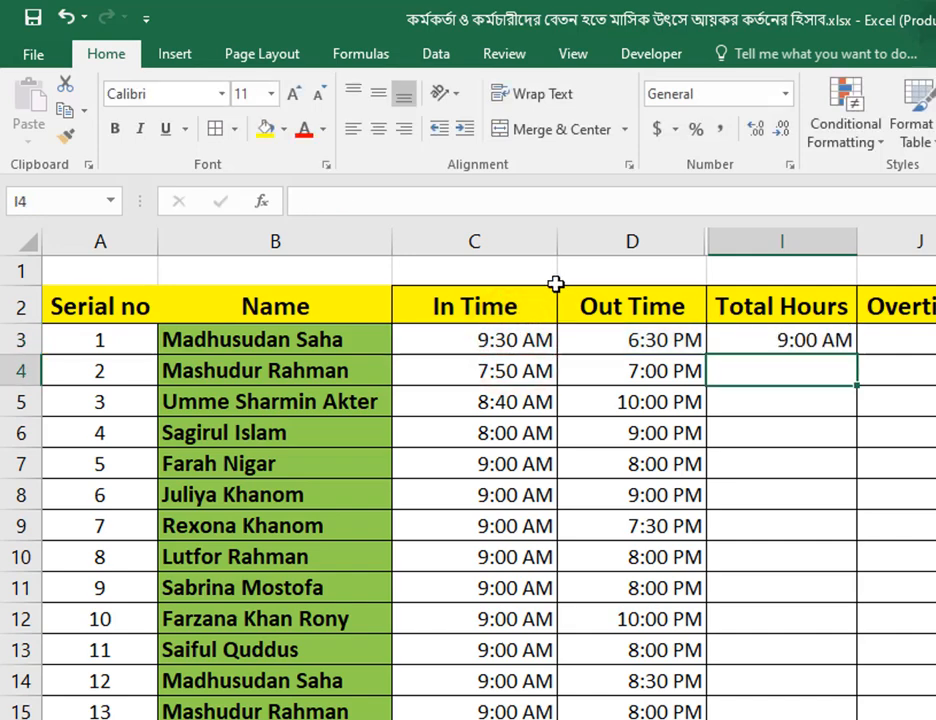
{"action": "double_click", "coordinate": [835, 344]}
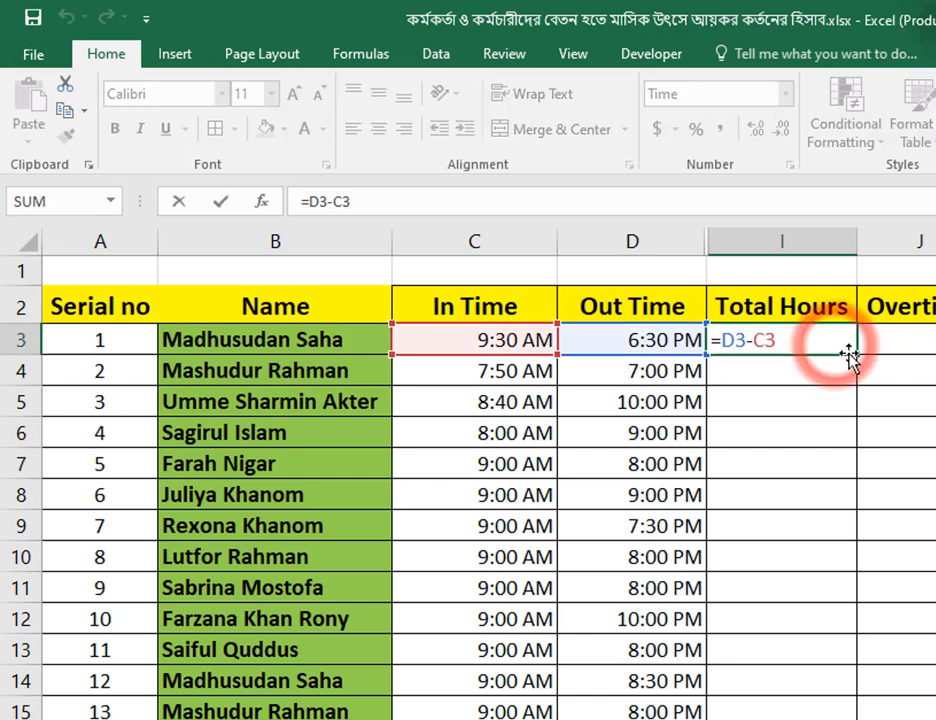
{"action": "key", "text": "Return"}
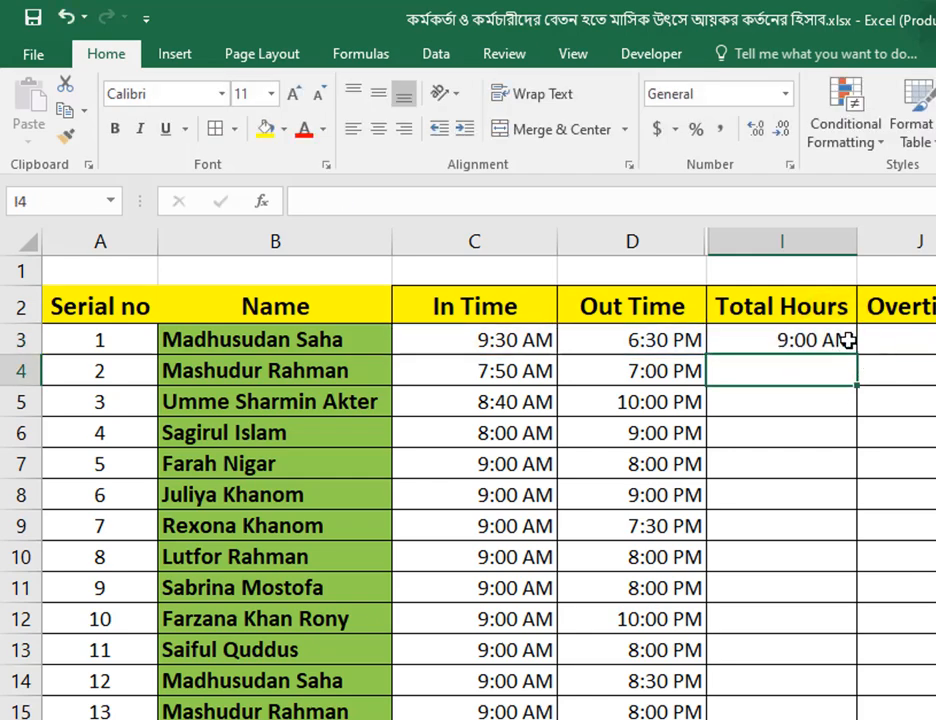
Copy the Total Hours formula from I3 down to the last employee's row, I19.
{"action": "left_click", "coordinate": [846, 341]}
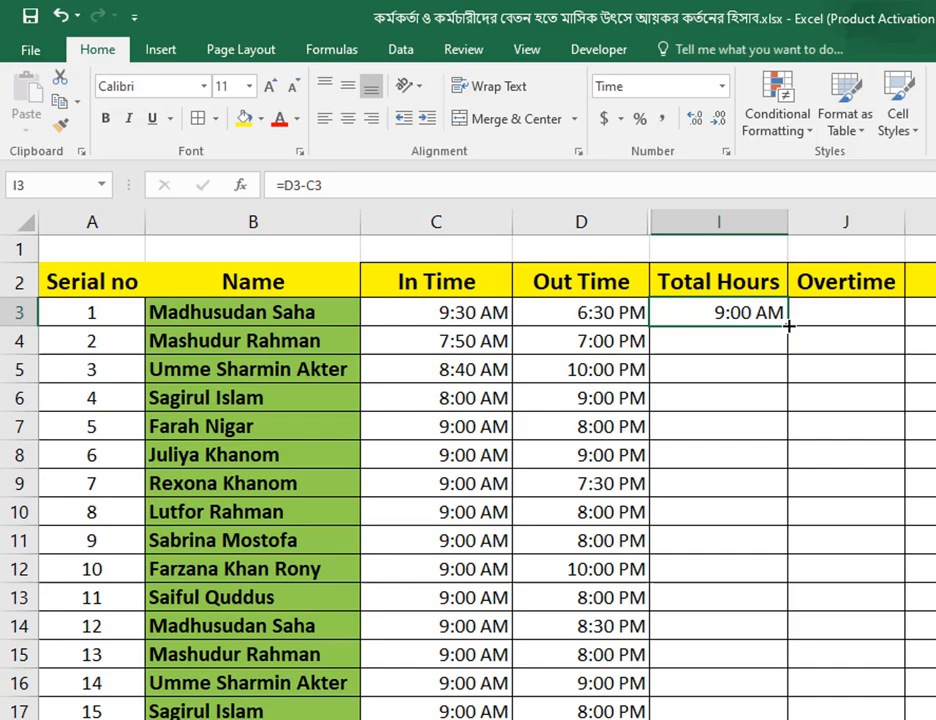
{"action": "double_click", "coordinate": [788, 325]}
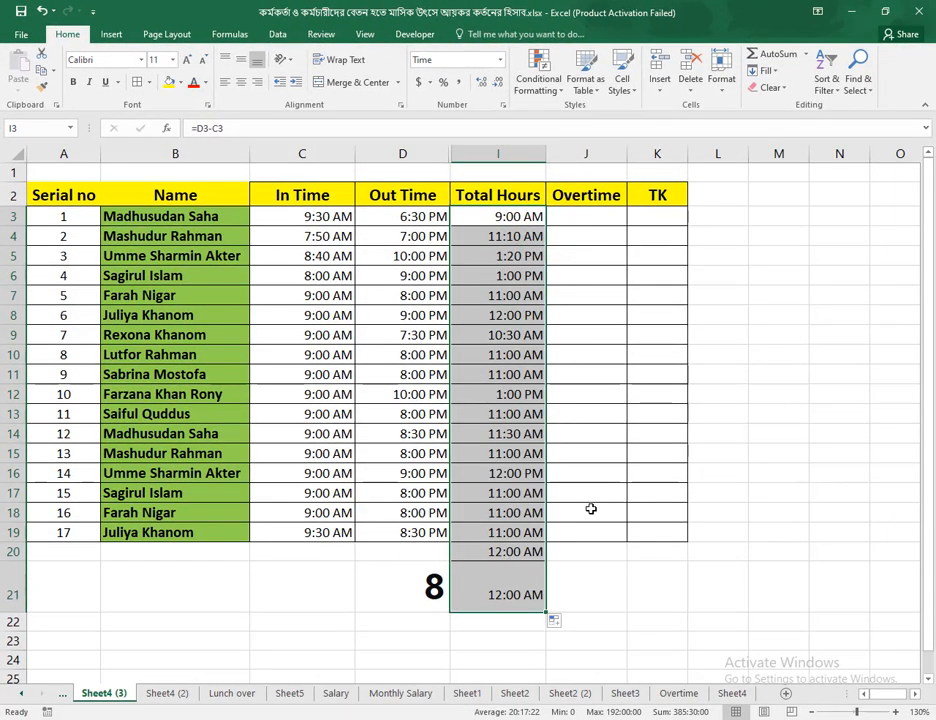
{"action": "key", "text": "ctrl+z"}
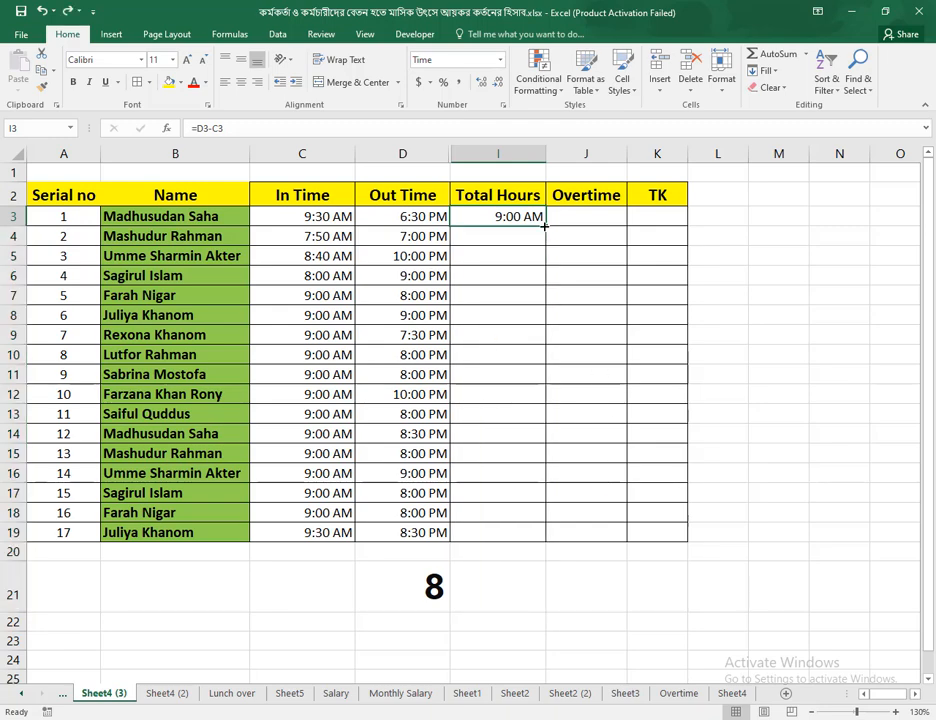
{"action": "left_click_drag", "start_coordinate": [544, 227], "coordinate": [524, 546]}
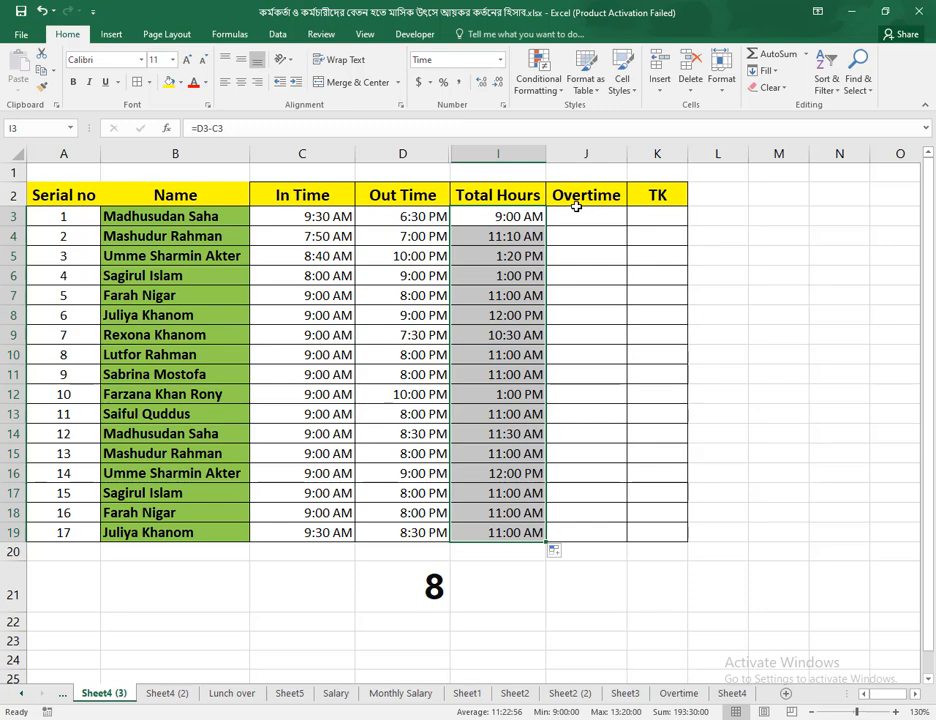
{"action": "left_click", "coordinate": [527, 216]}
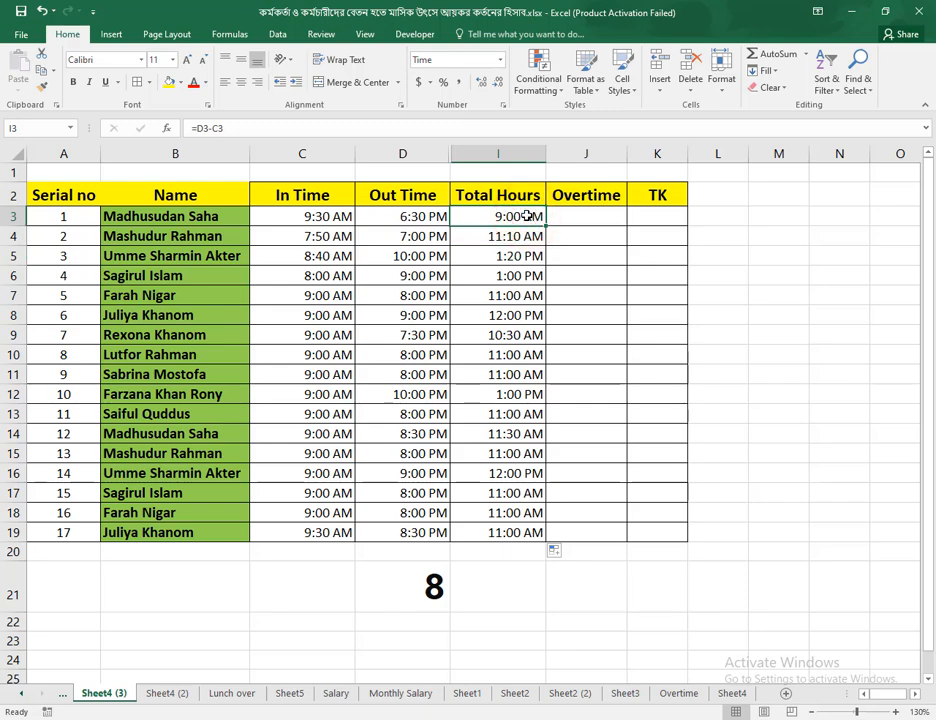
{"action": "left_click", "coordinate": [503, 105]}
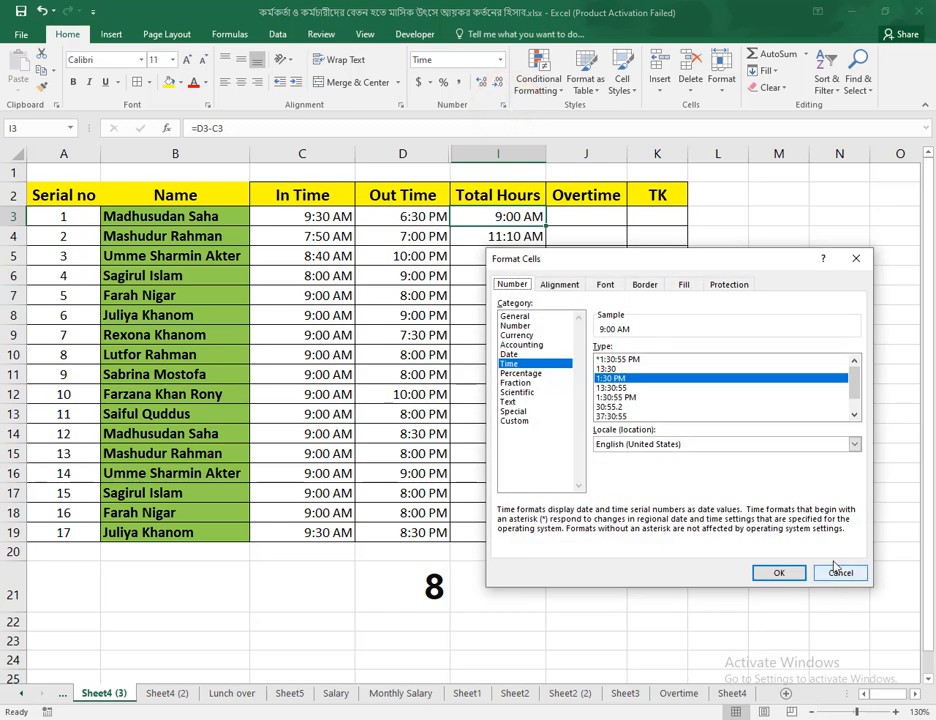
{"action": "left_click", "coordinate": [840, 572]}
Format the Total Hours cells I3:I19 with the custom number format [h]:mm.
{"action": "left_click_drag", "start_coordinate": [515, 217], "coordinate": [537, 541]}
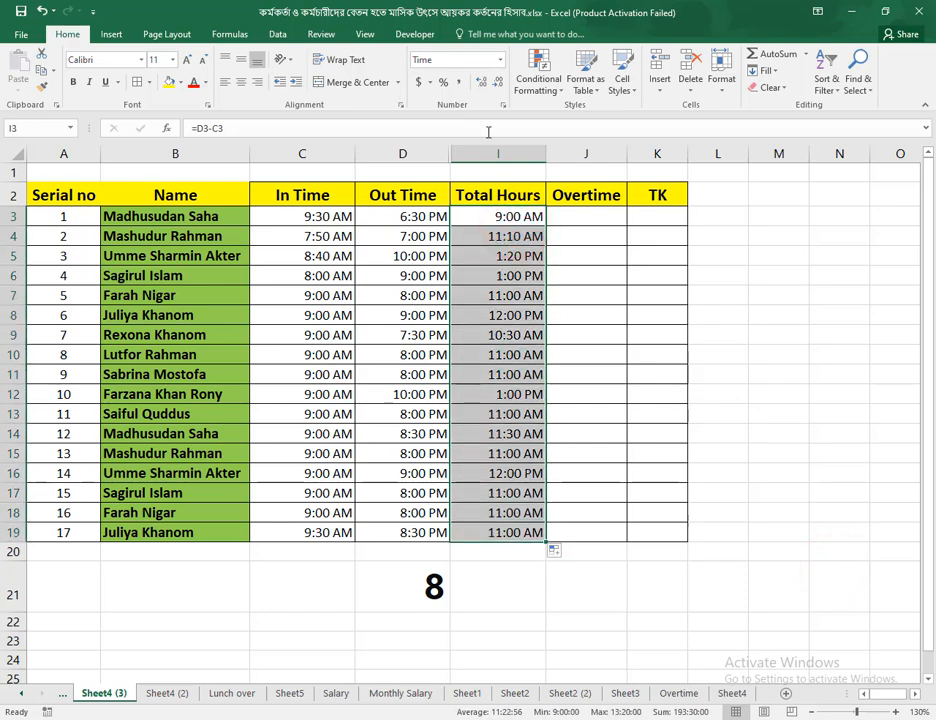
{"action": "left_click", "coordinate": [504, 106]}
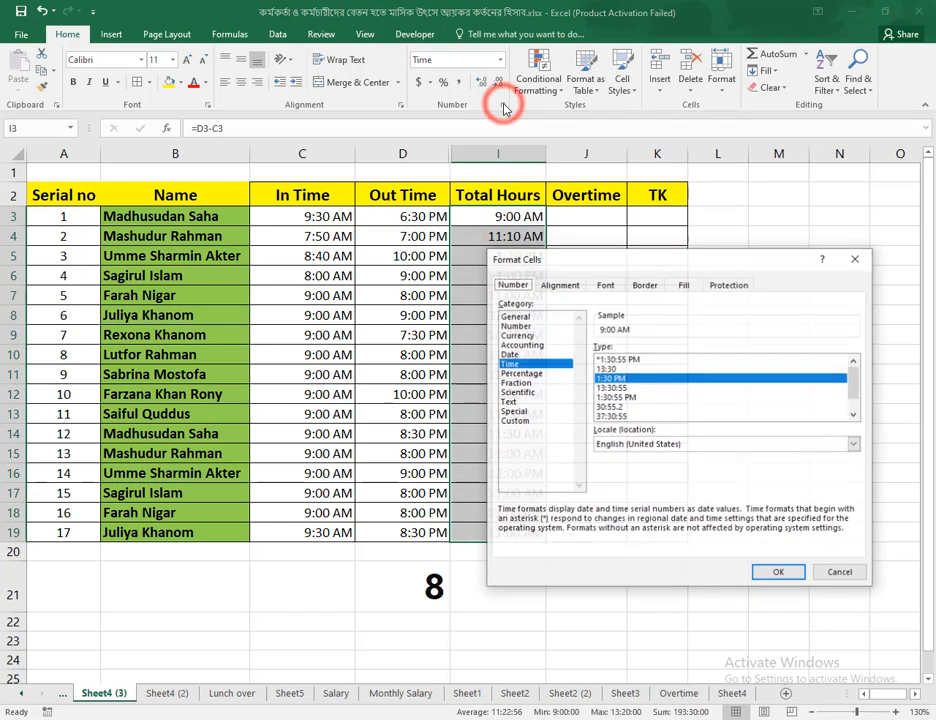
{"action": "left_click", "coordinate": [513, 422]}
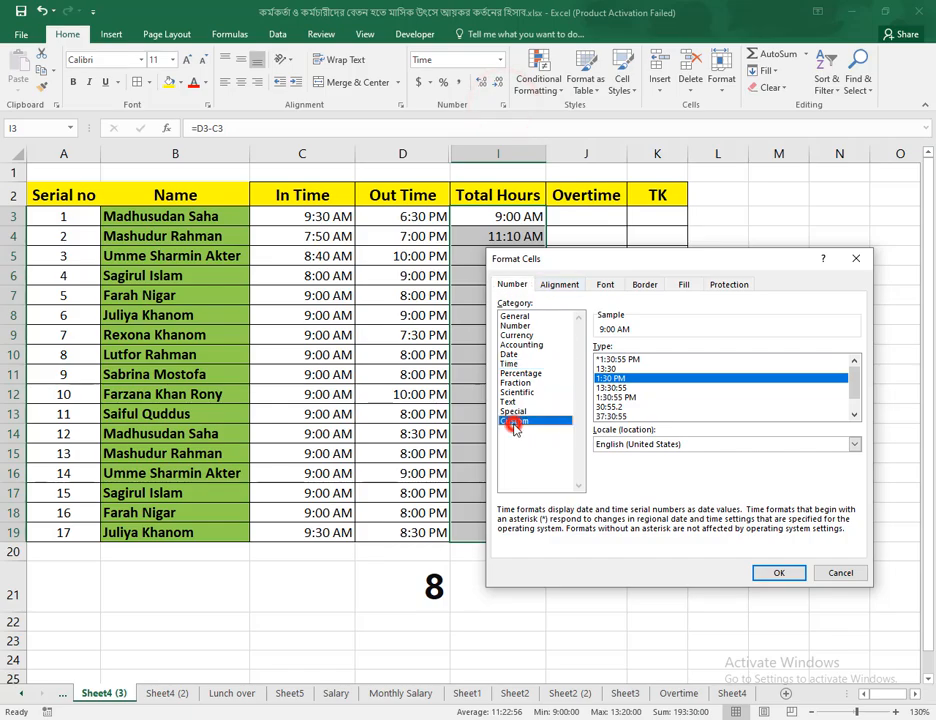
{"action": "left_click", "coordinate": [610, 441]}
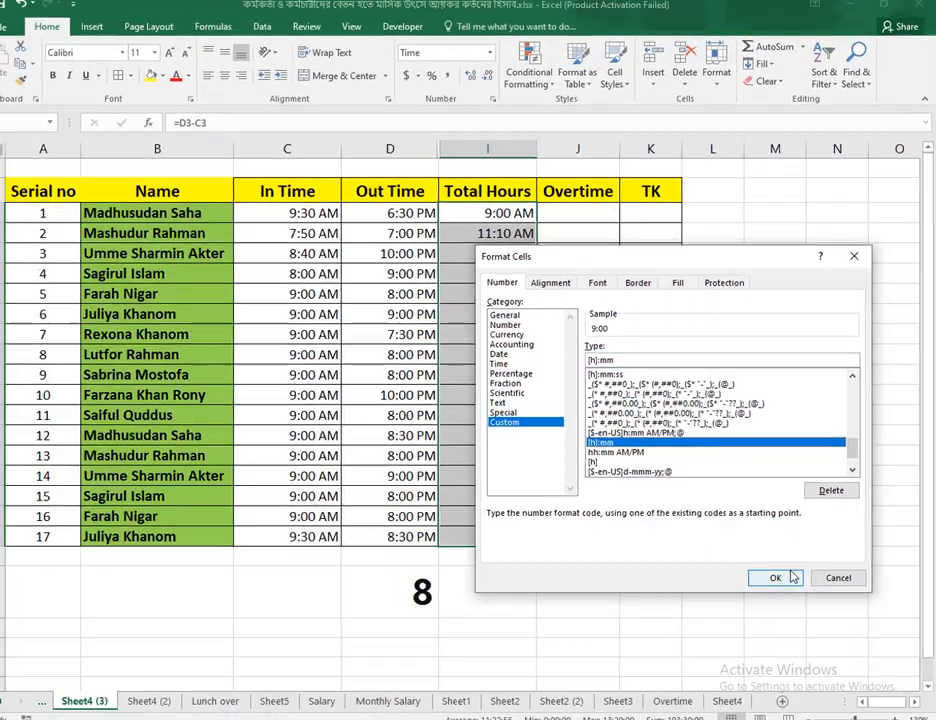
{"action": "left_click", "coordinate": [792, 570]}
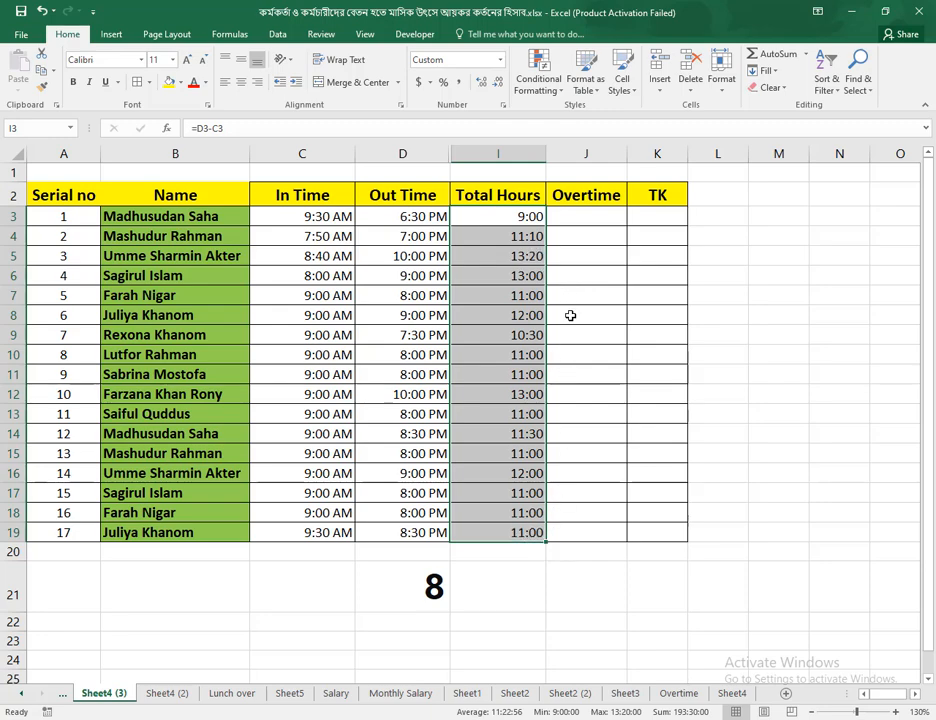
Undo the Total Hours number format to compare the time display, and restore the [h]:mm format.
{"action": "key", "text": "ctrl+shift+2"}
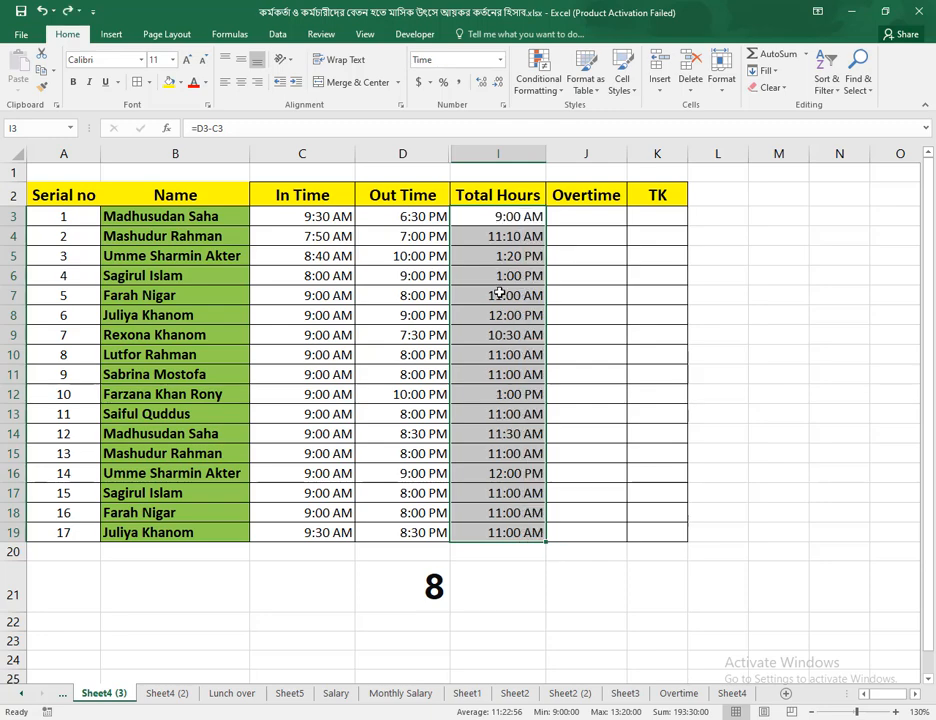
{"action": "left_click", "coordinate": [509, 397]}
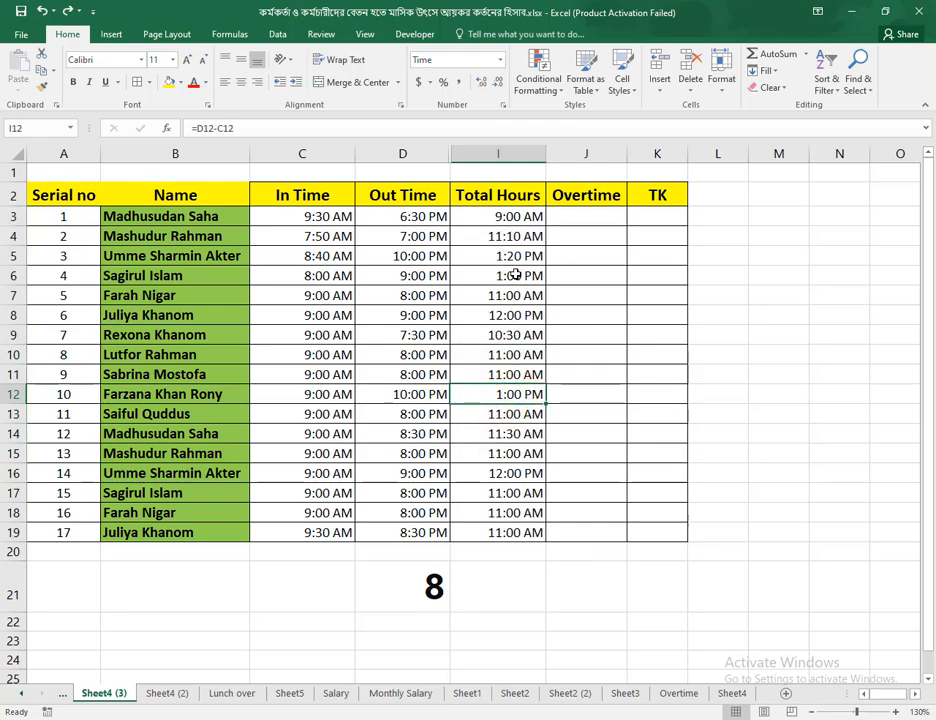
{"action": "left_click", "coordinate": [43, 11]}
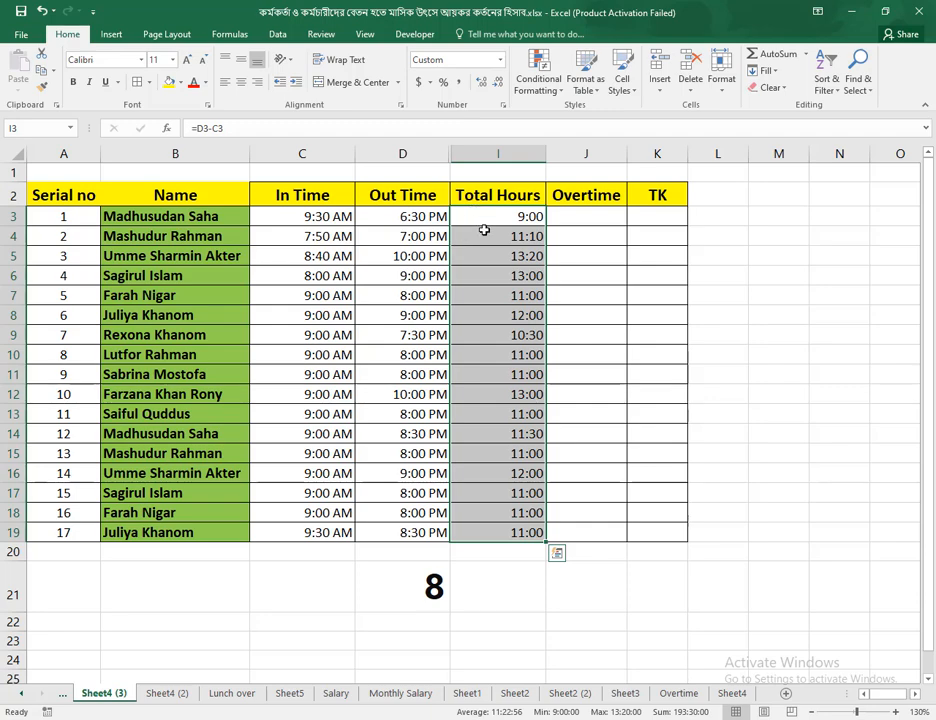
Review the custom number format assigned to the Total Hours cells I3:I19.
{"action": "left_click_drag", "start_coordinate": [483, 226], "coordinate": [512, 528]}
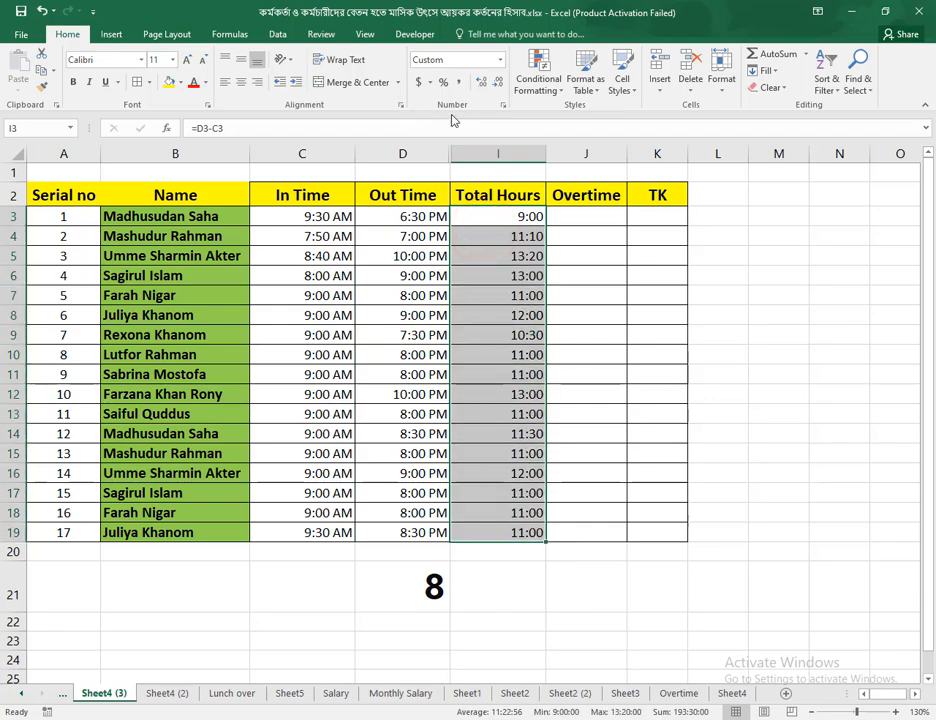
{"action": "left_click", "coordinate": [504, 104]}
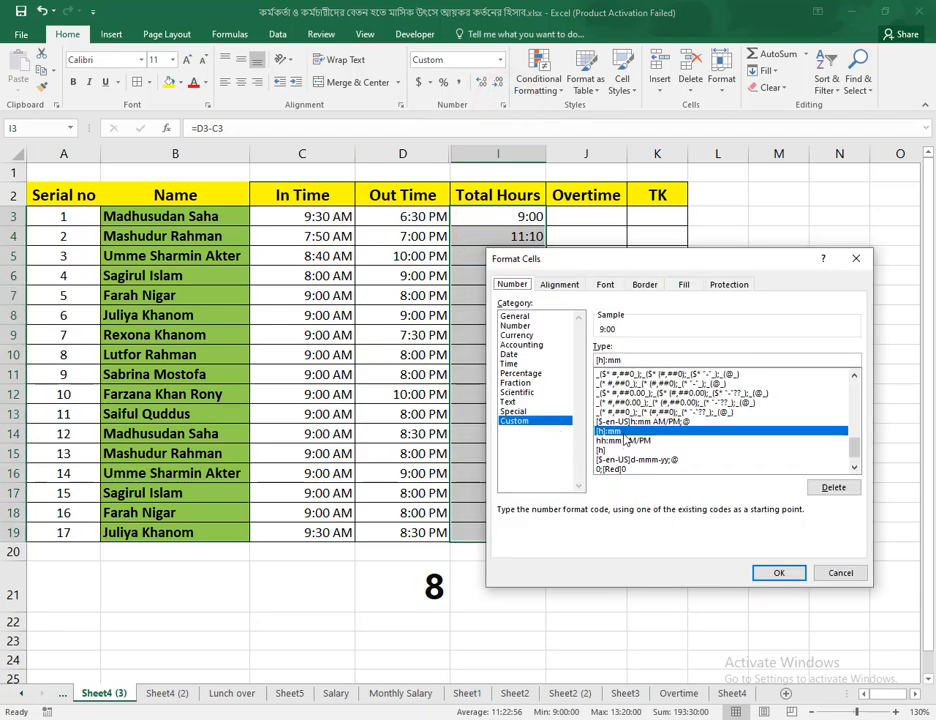
{"action": "left_click", "coordinate": [779, 572]}
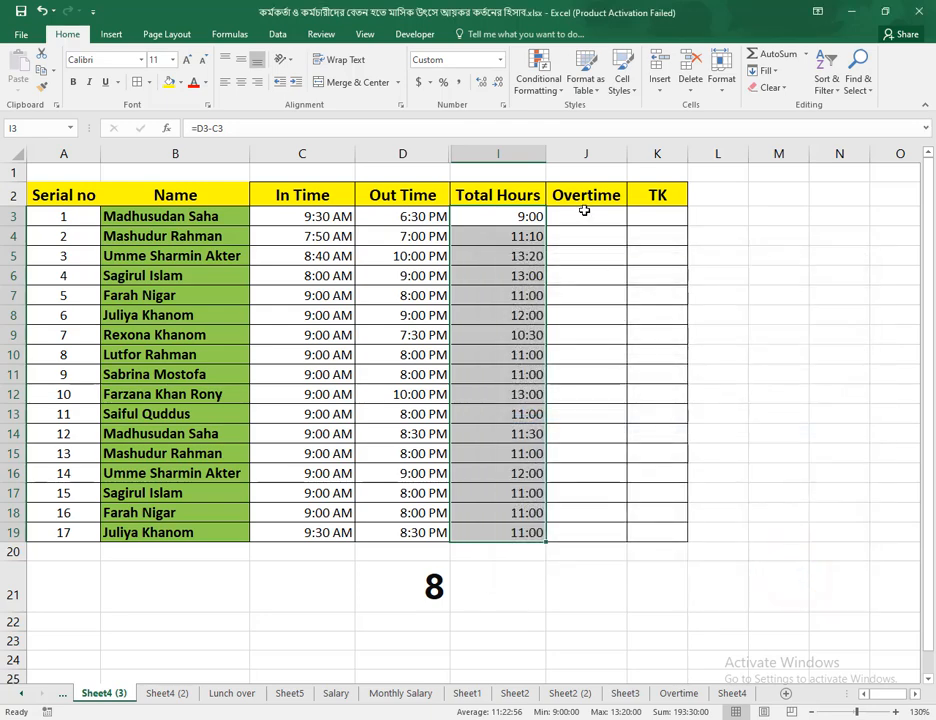
Enter the formula =I3-TIME(8,0,0) in Overtime cell J3 to subtract the eight regular hours from Total Hours.
{"action": "left_click", "coordinate": [584, 213]}
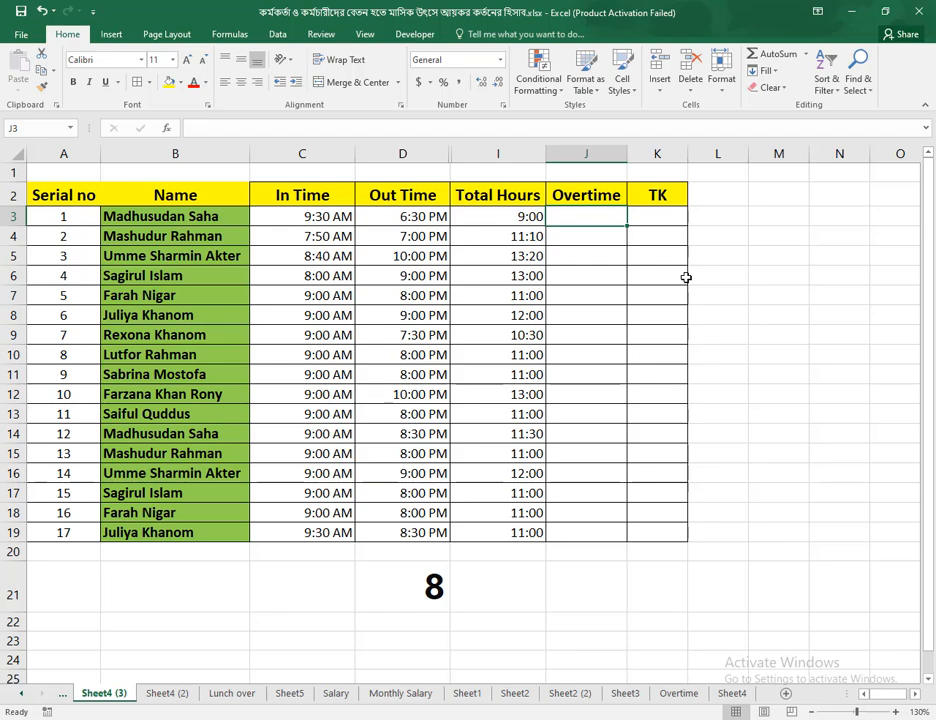
{"action": "type", "text": "="}
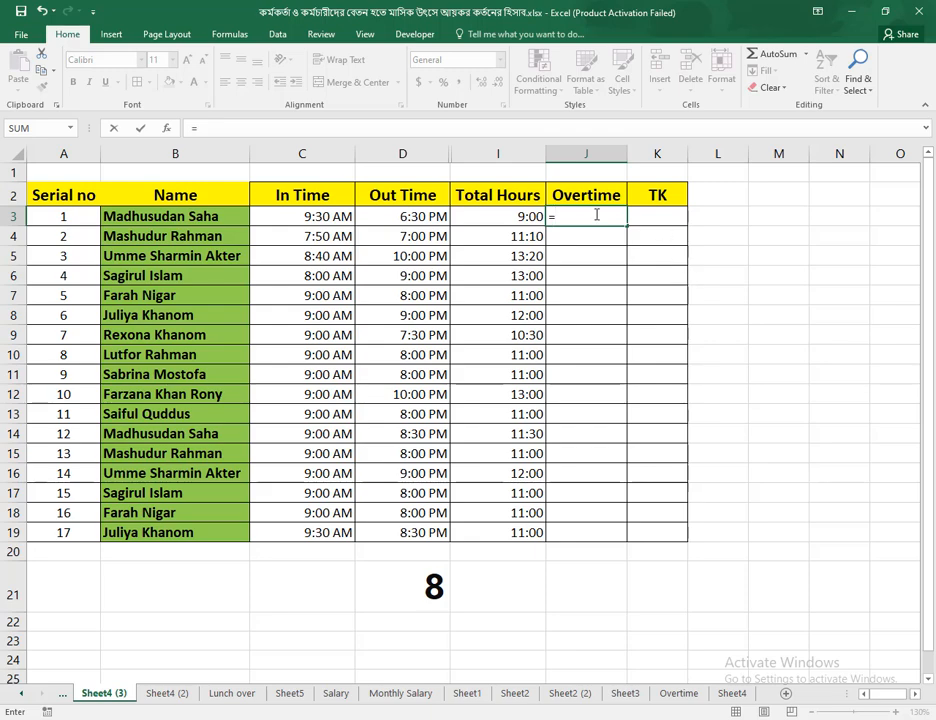
{"action": "left_click", "coordinate": [524, 217]}
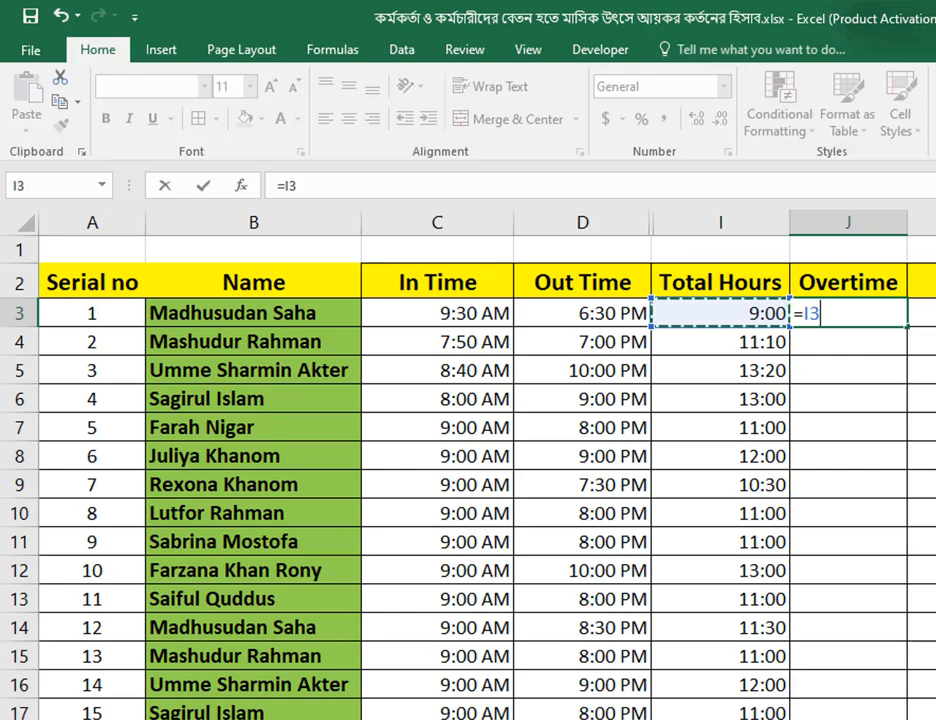
{"action": "type", "text": "-"}
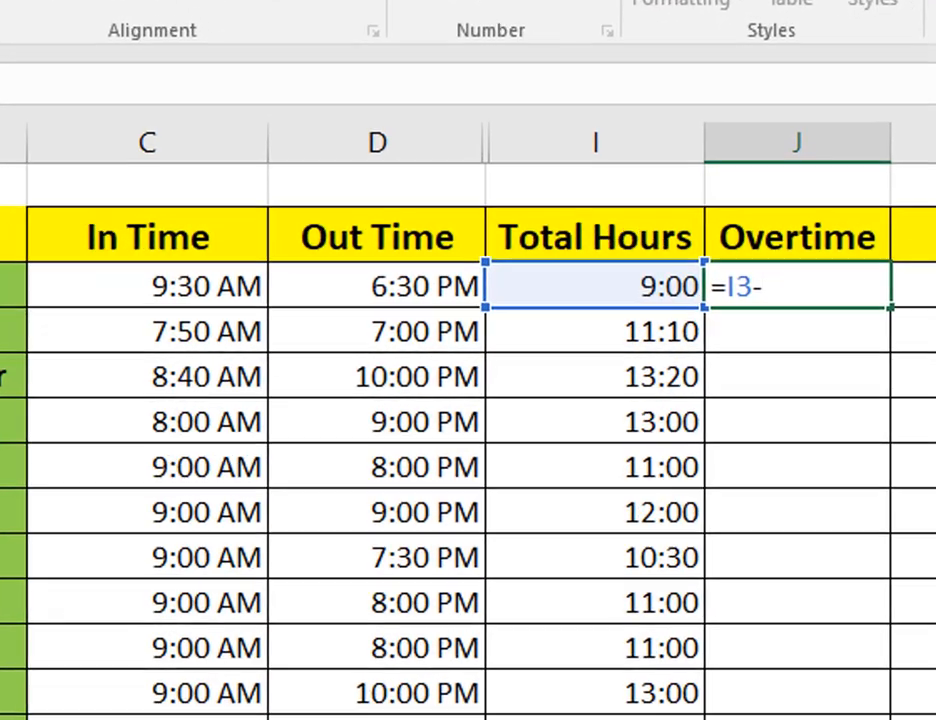
{"action": "type", "text": "ti"}
{"action": "key", "text": "Tab"}
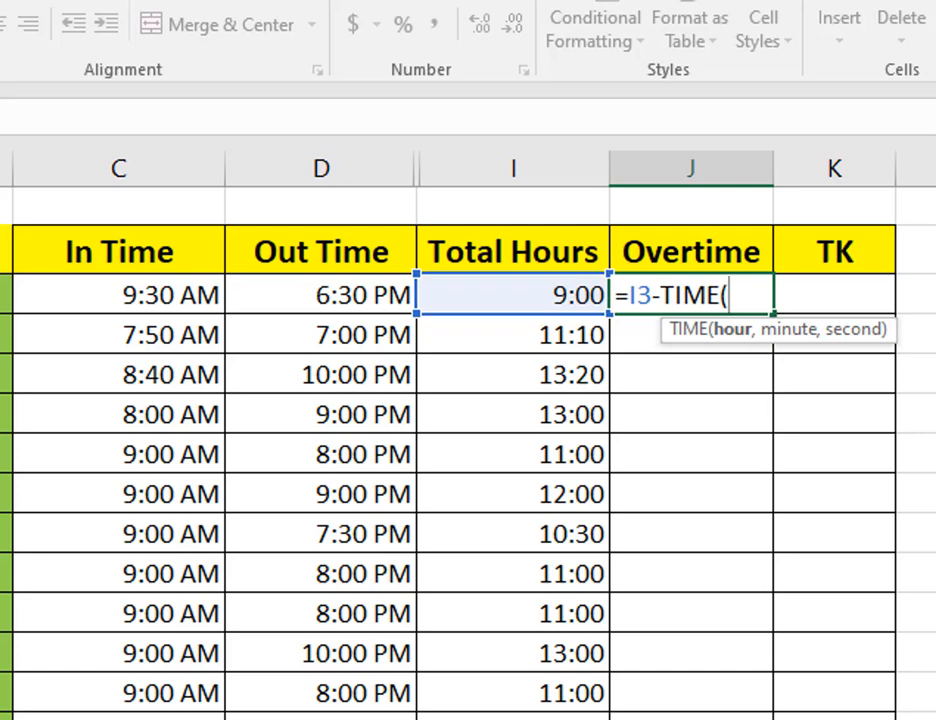
{"action": "type", "text": "8,0"}
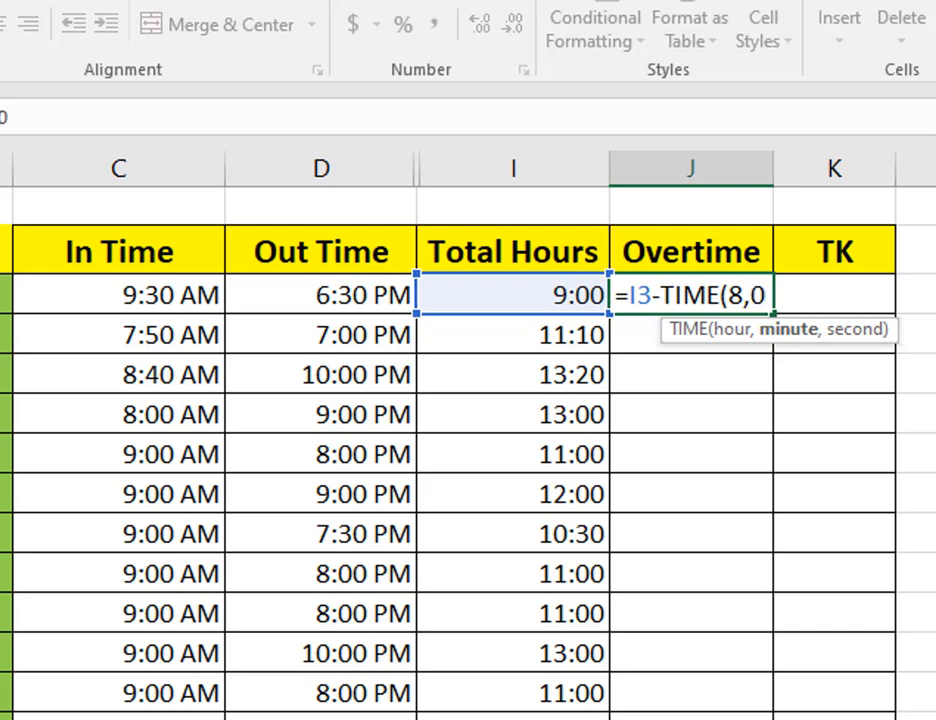
{"action": "type", "text": ",0"}
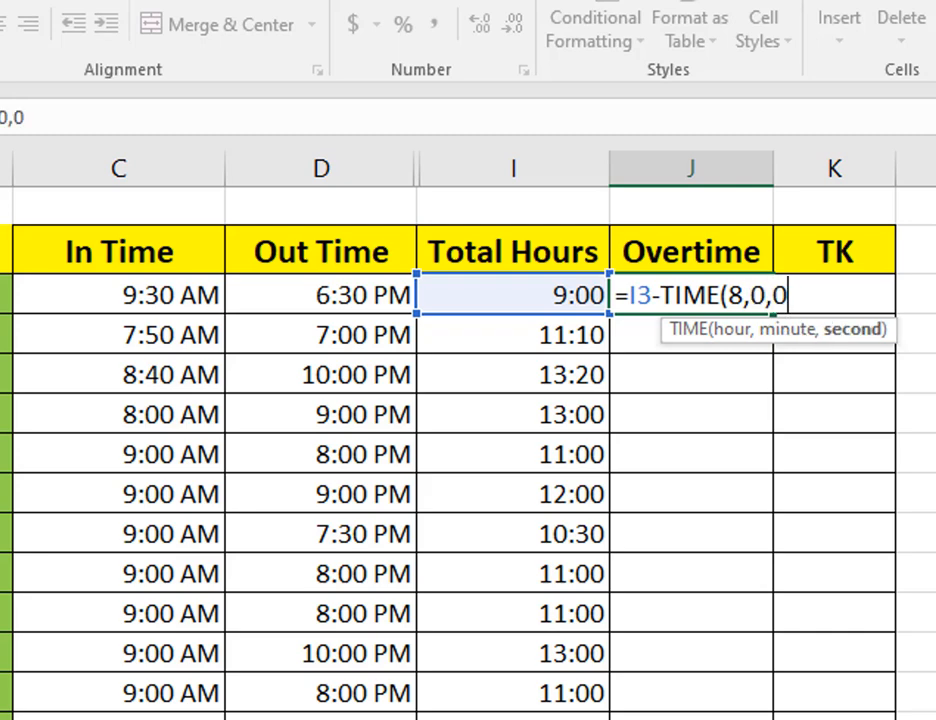
{"action": "type", "text": ")"}
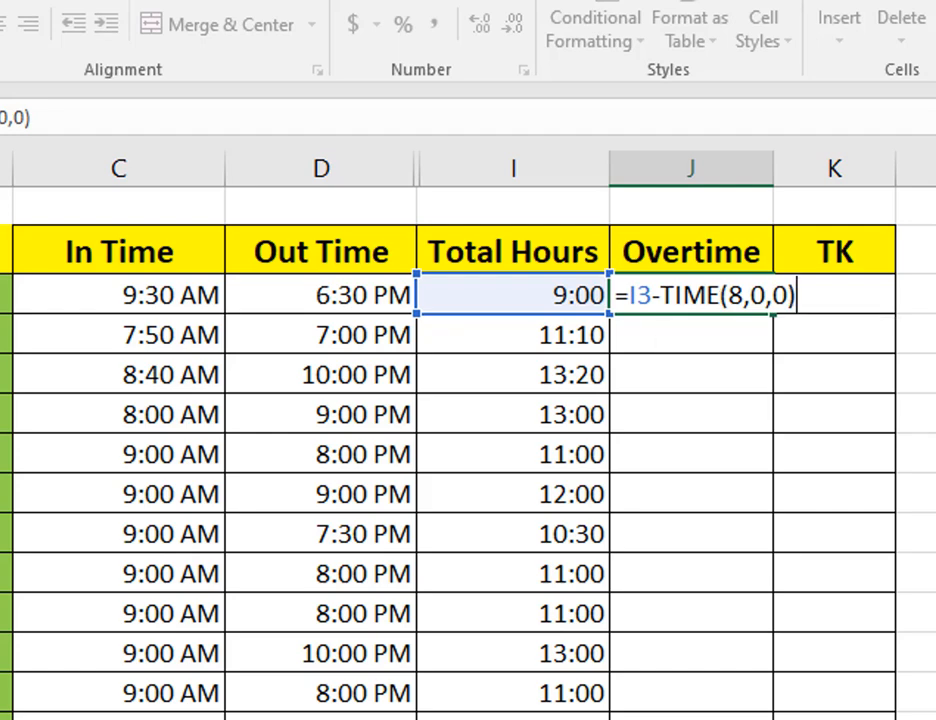
{"action": "key", "text": "Return"}
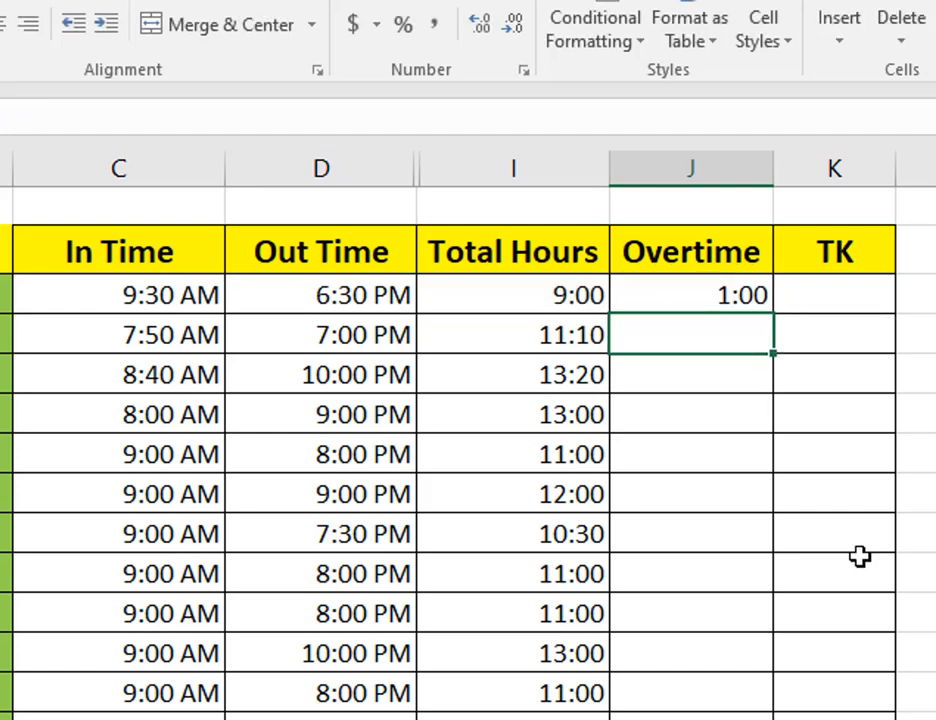
Copy the Overtime formula from J3 down to J19 and centre the Overtime values horizontally.
{"action": "left_click", "coordinate": [732, 298]}
{"action": "left_click_drag", "start_coordinate": [775, 315], "coordinate": [766, 719]}
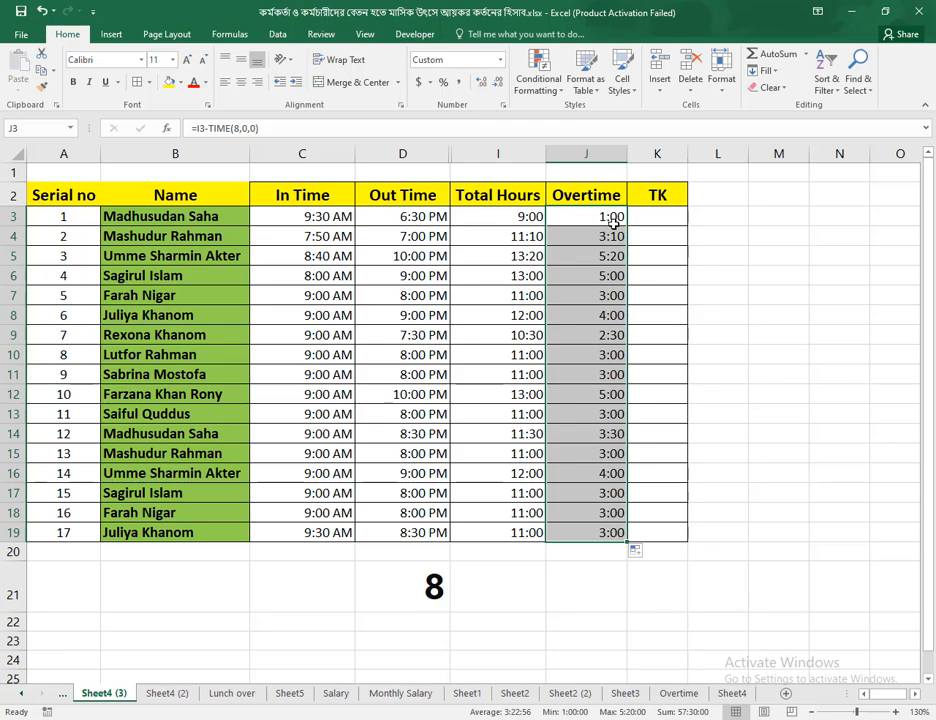
{"action": "left_click", "coordinate": [241, 80]}
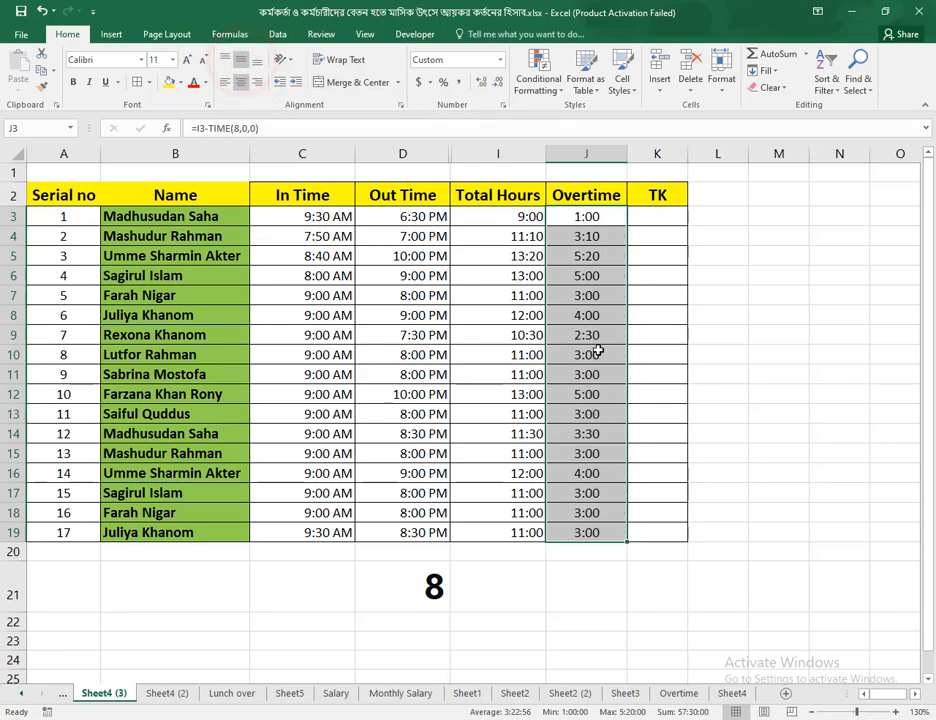
{"action": "left_click", "coordinate": [656, 441]}
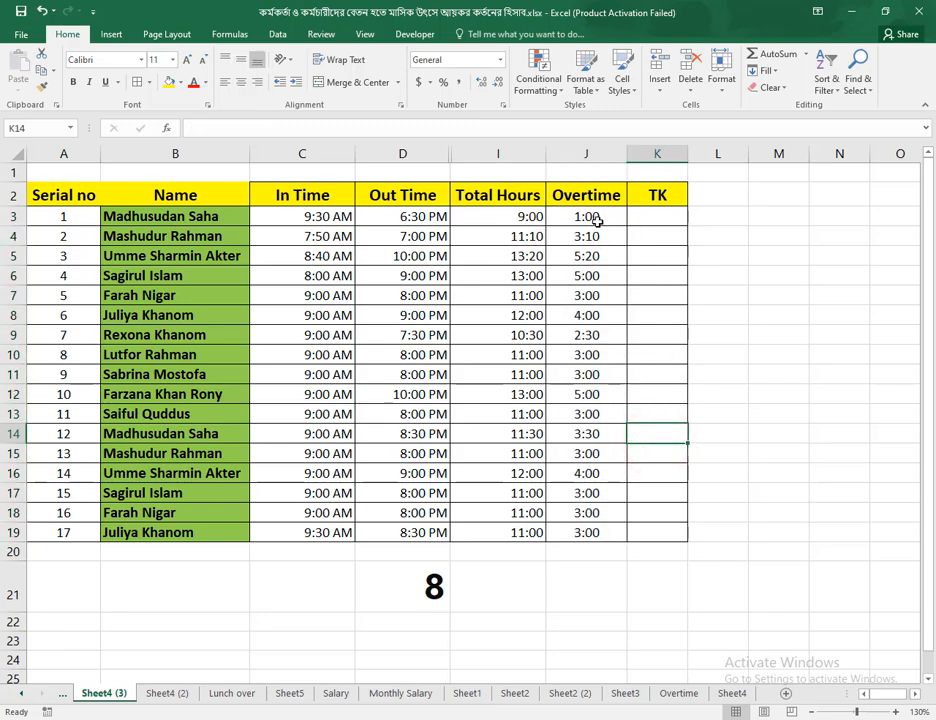
Review the regular-hours value in D21 and the Overtime formula in J3 without changing them.
{"action": "left_click", "coordinate": [419, 585]}
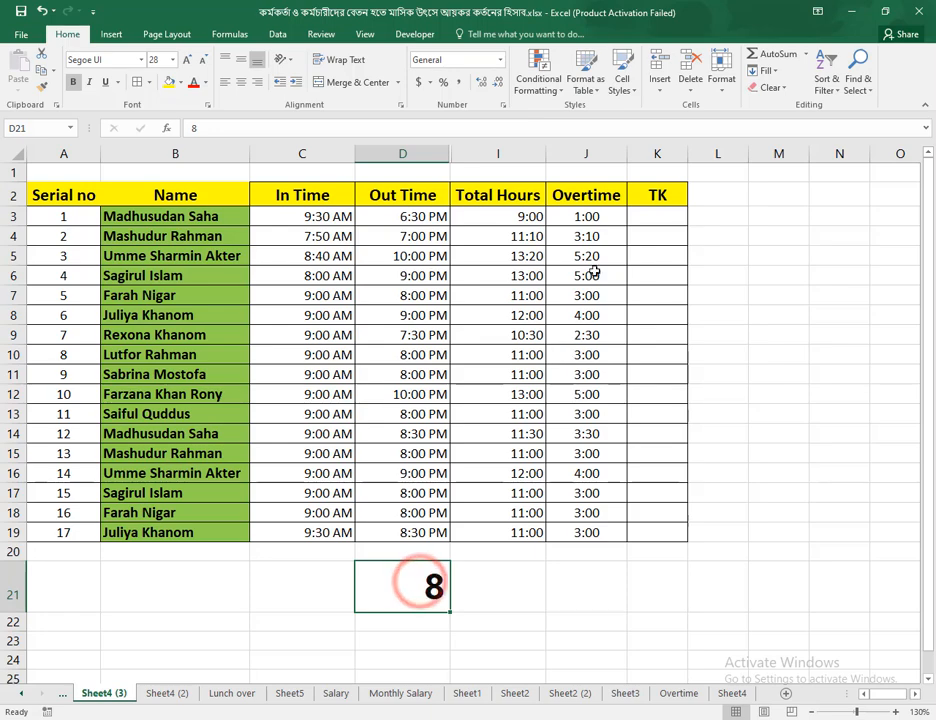
{"action": "double_click", "coordinate": [594, 216]}
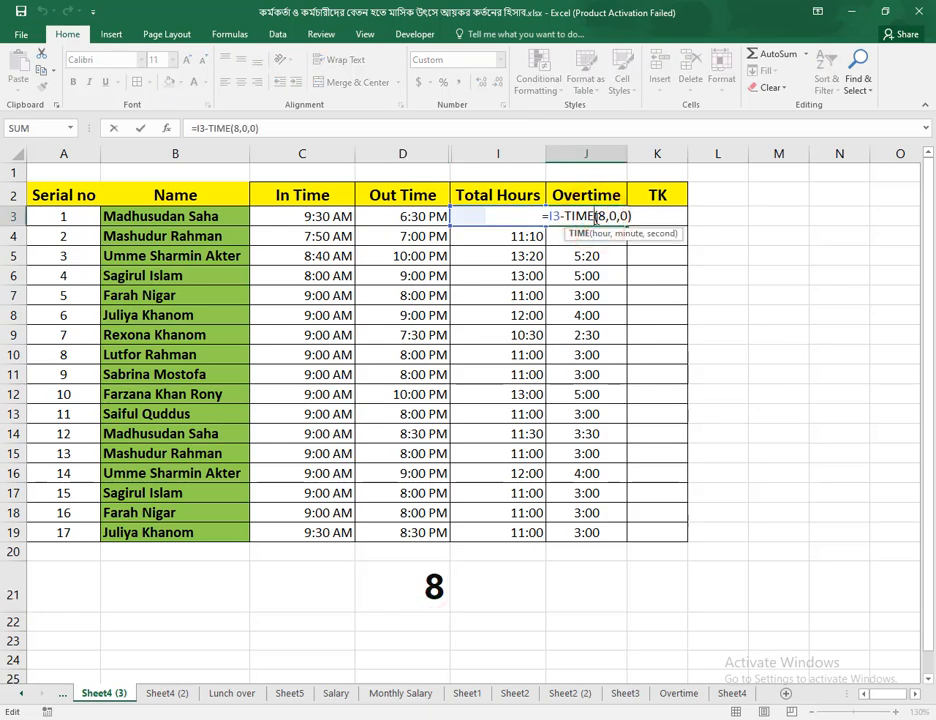
{"action": "key", "text": "Return"}
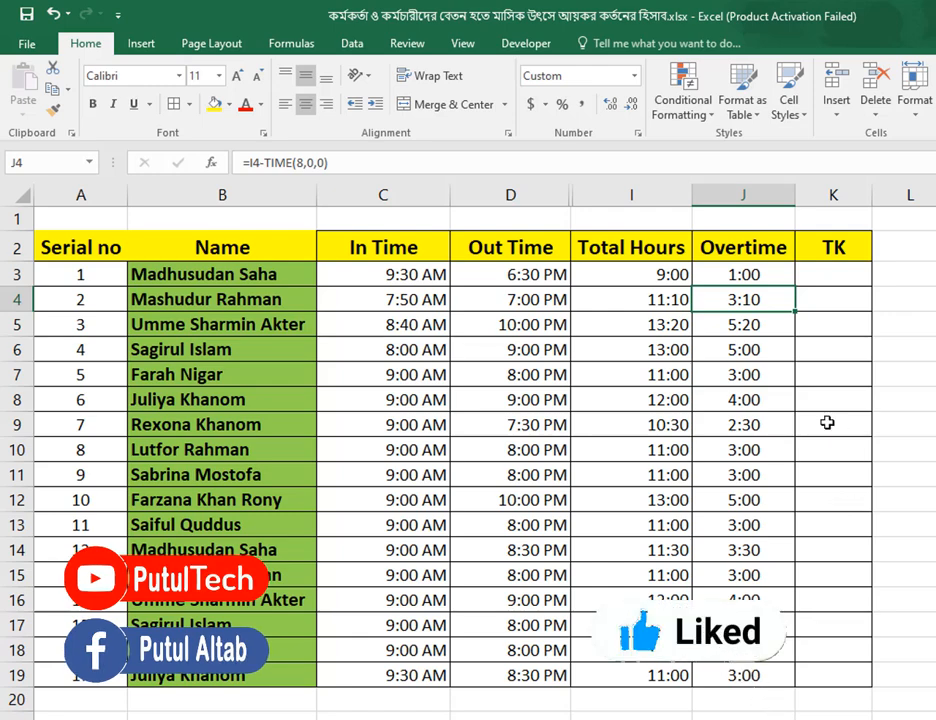
Format the Overtime cells J3:J19 with the custom number format [h] to show whole hours only.
{"action": "left_click_drag", "start_coordinate": [752, 276], "coordinate": [762, 674]}
{"action": "left_click", "coordinate": [637, 134]}
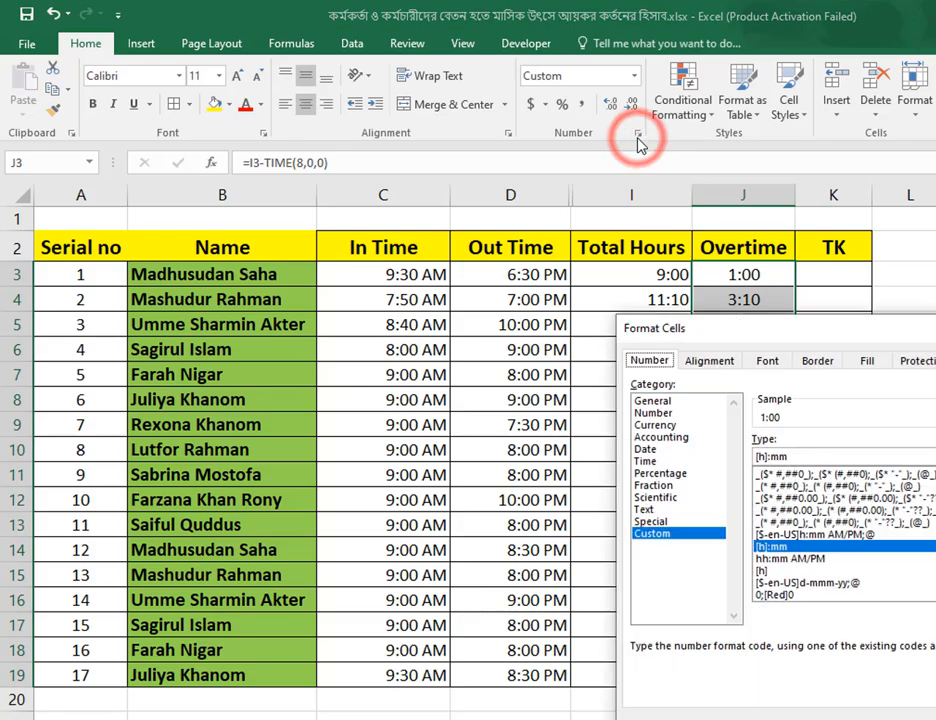
{"action": "left_click", "coordinate": [760, 571]}
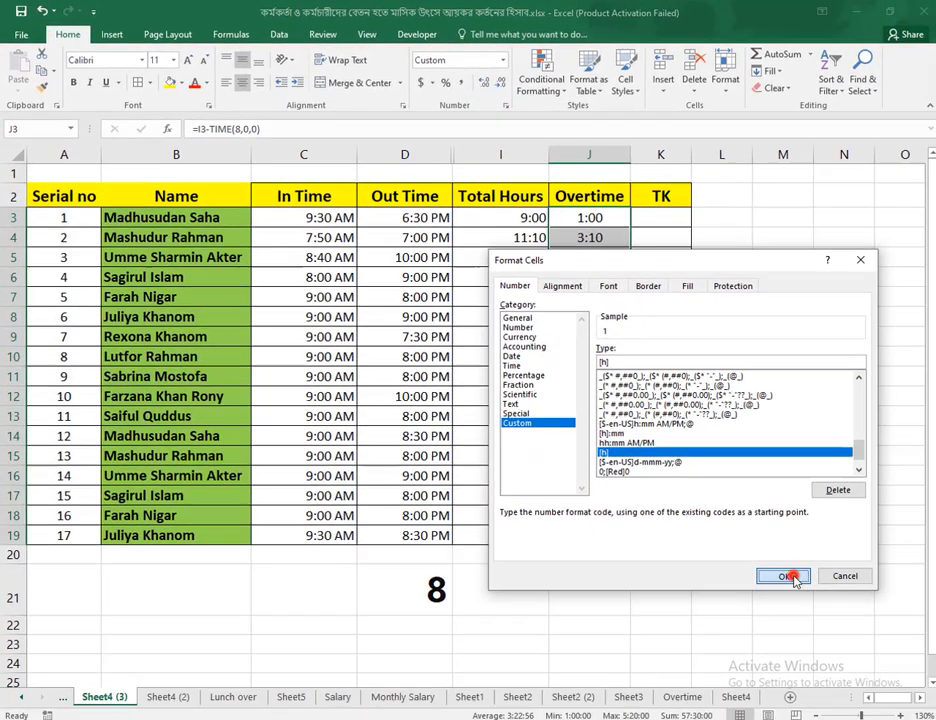
{"action": "left_click", "coordinate": [794, 577]}
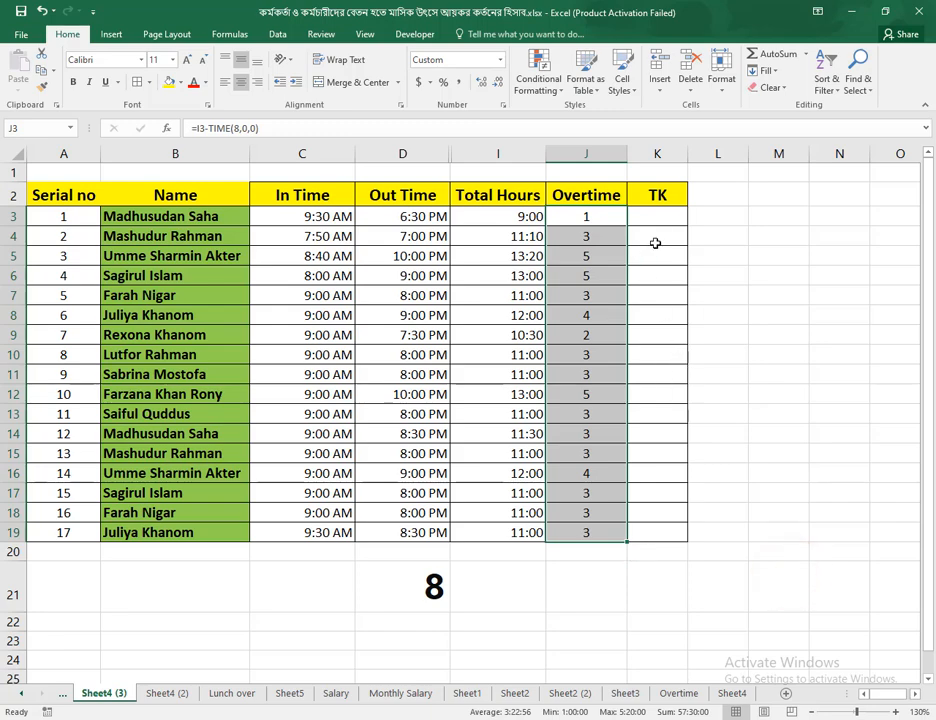
{"action": "left_click", "coordinate": [669, 216]}
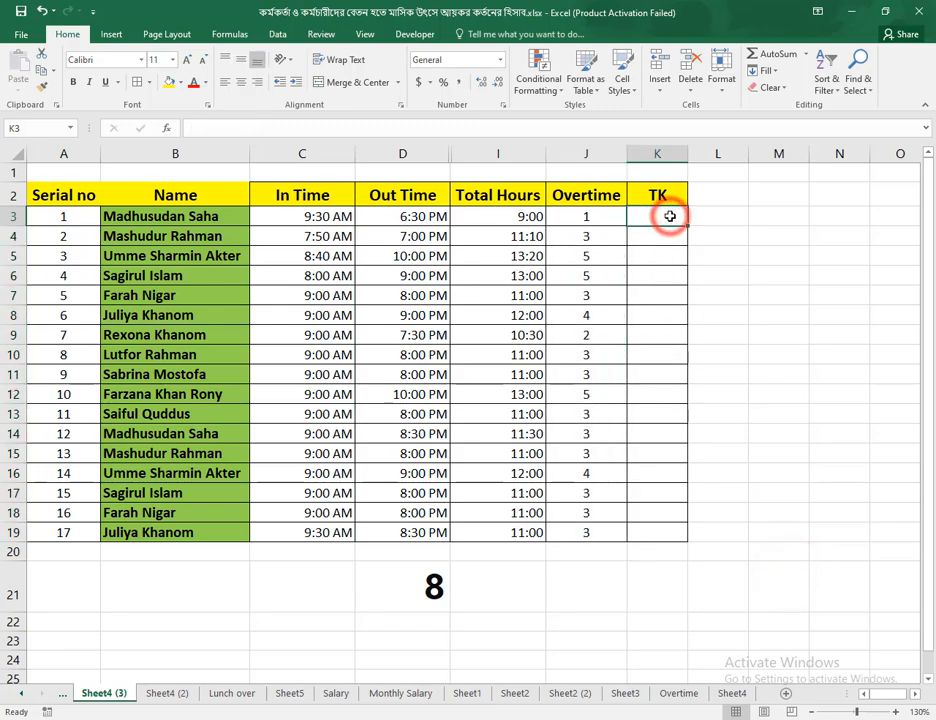